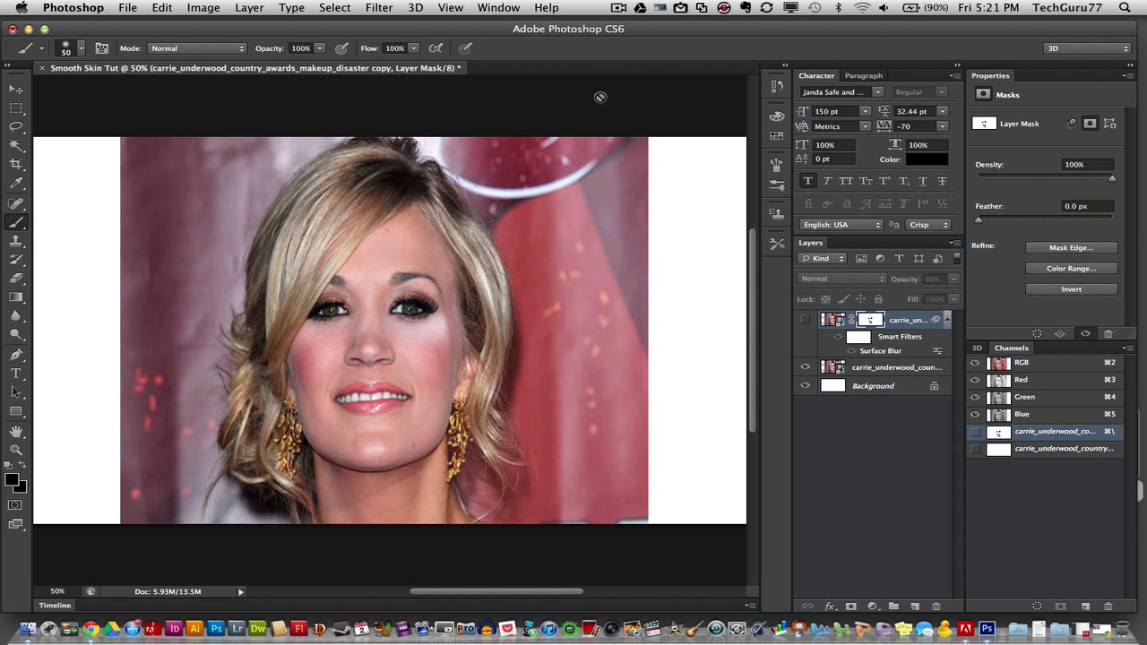
- Pick the Move tool and show the Surface Blur smart-object layer above the original portrait
left_click(18, 93)
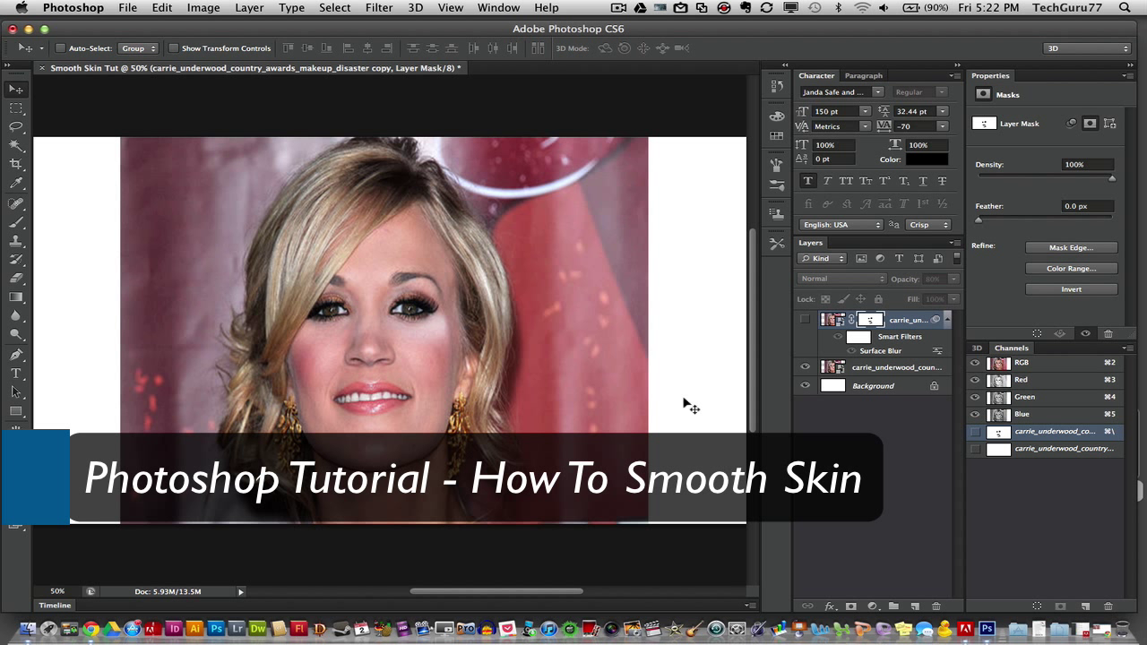
left_click(803, 321)
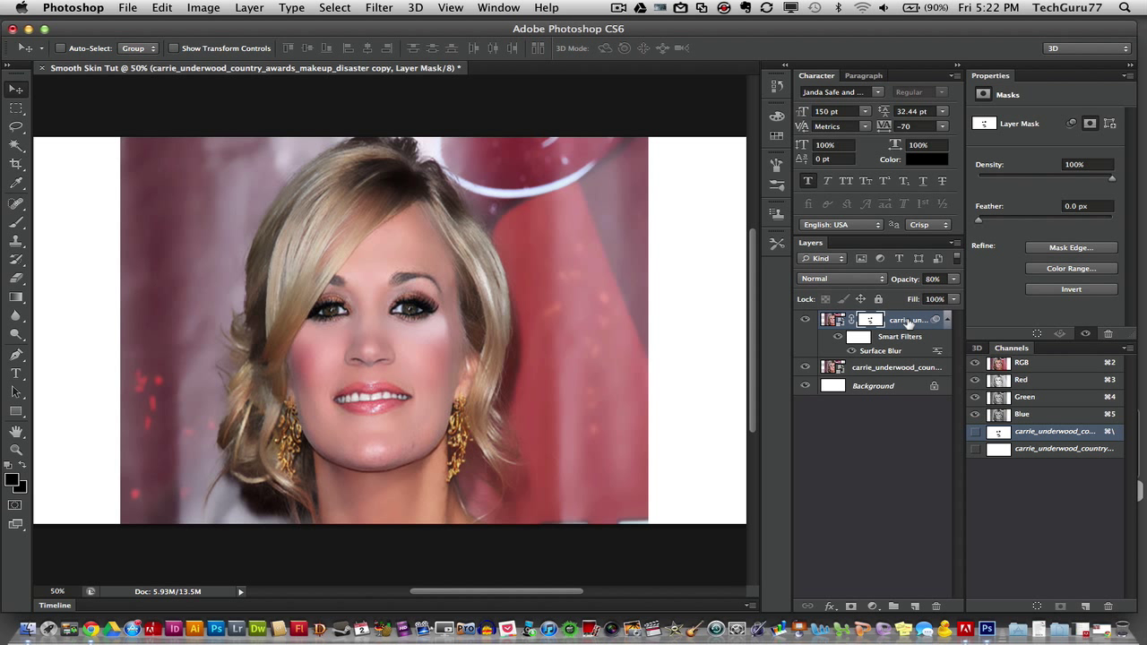
- Drag the blurred, masked smart-object layer to the trash to remove it
left_click_drag(907, 320, 937, 607)
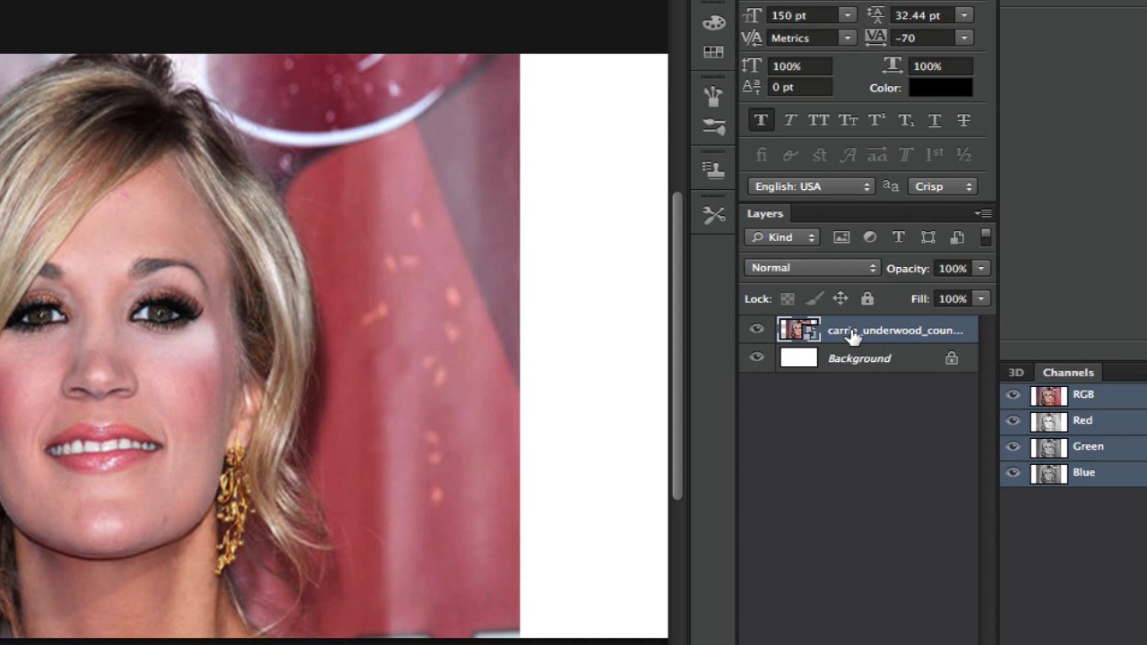
- Duplicate the portrait photo layer, naming the new layer 'copy layer'
right_click(851, 334)
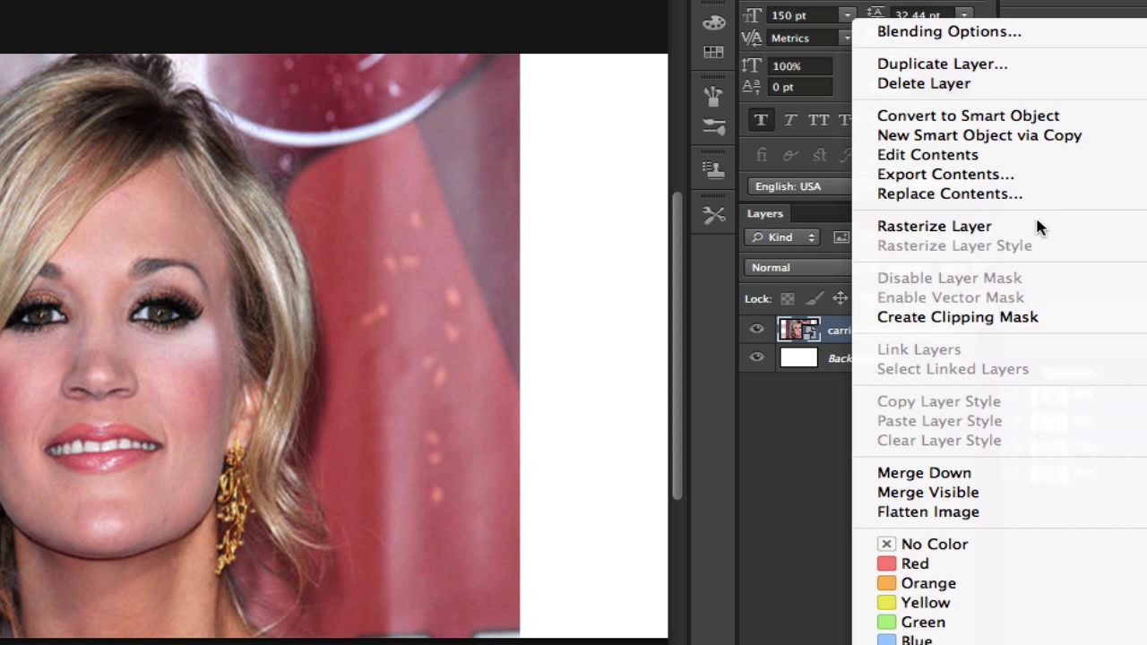
left_click(899, 66)
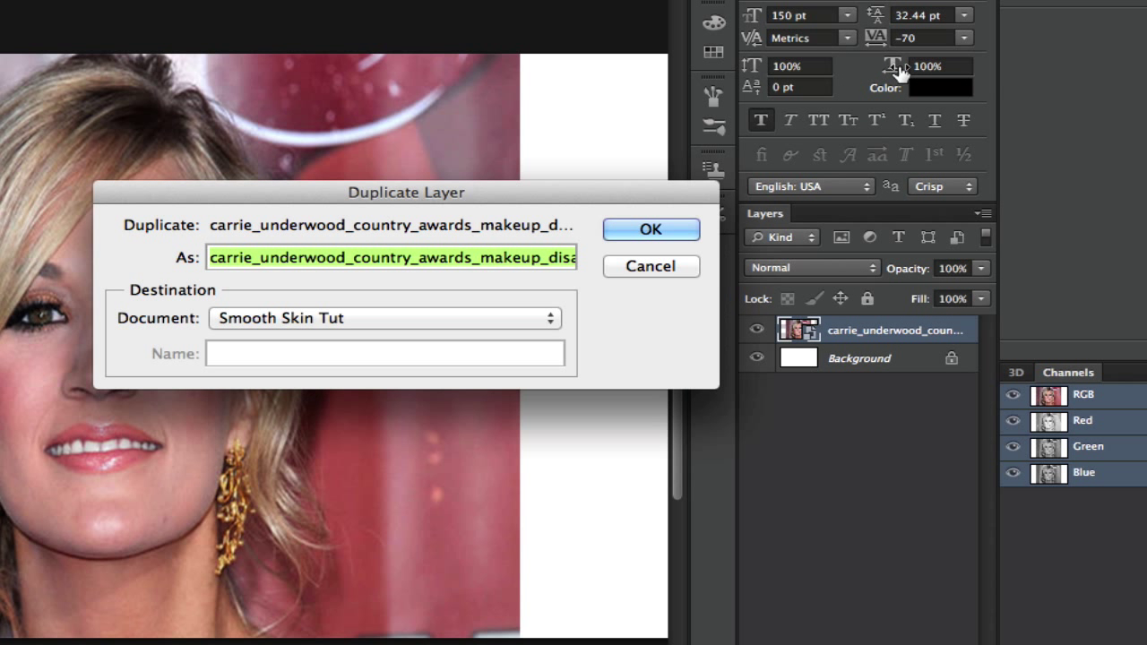
type("copy layer")
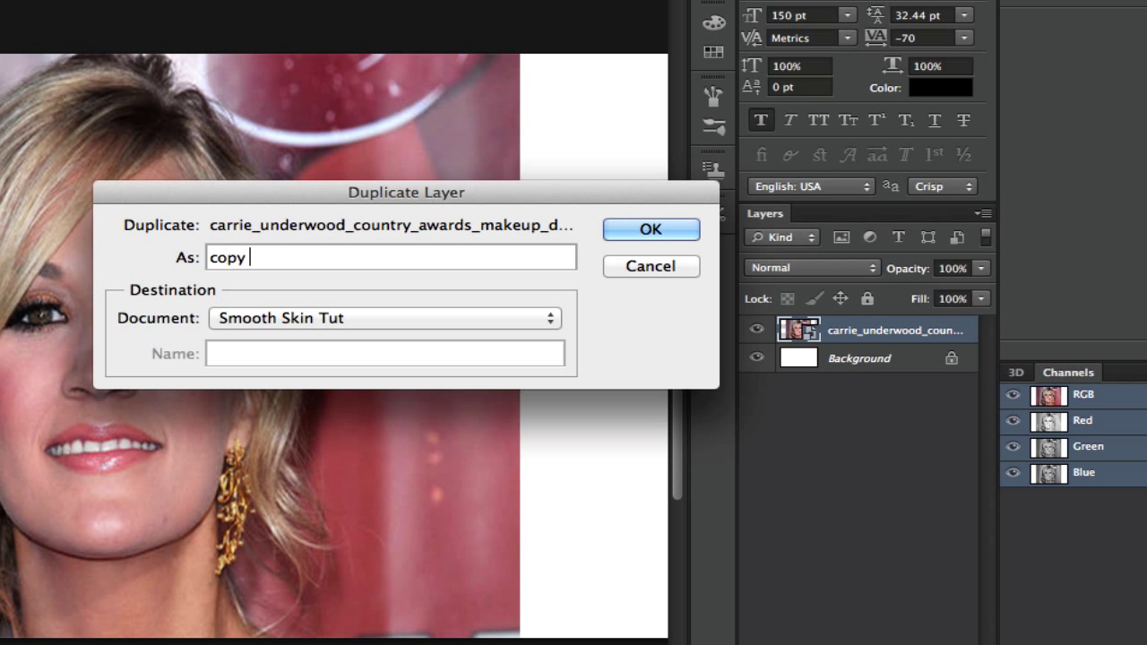
key("BackSpace")
key("BackSpace")
key("BackSpace")
key("BackSpace")
type("ayer")
key("Return")
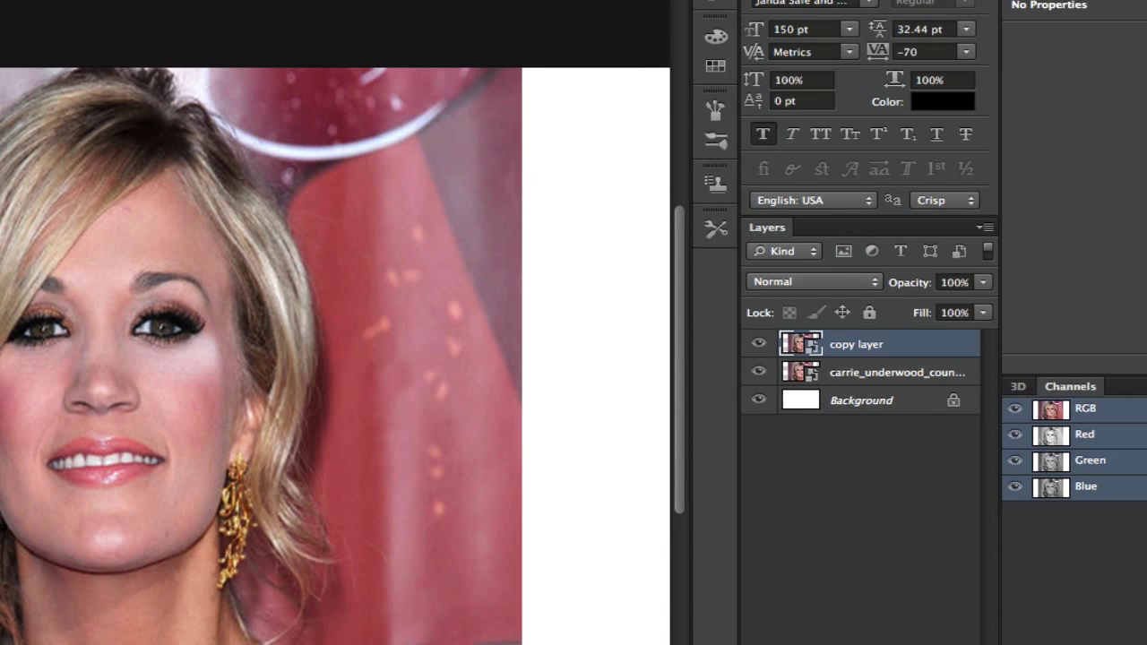
- Make copy layer active and choose Filter > Blur > Surface Blur
left_click(136, 12)
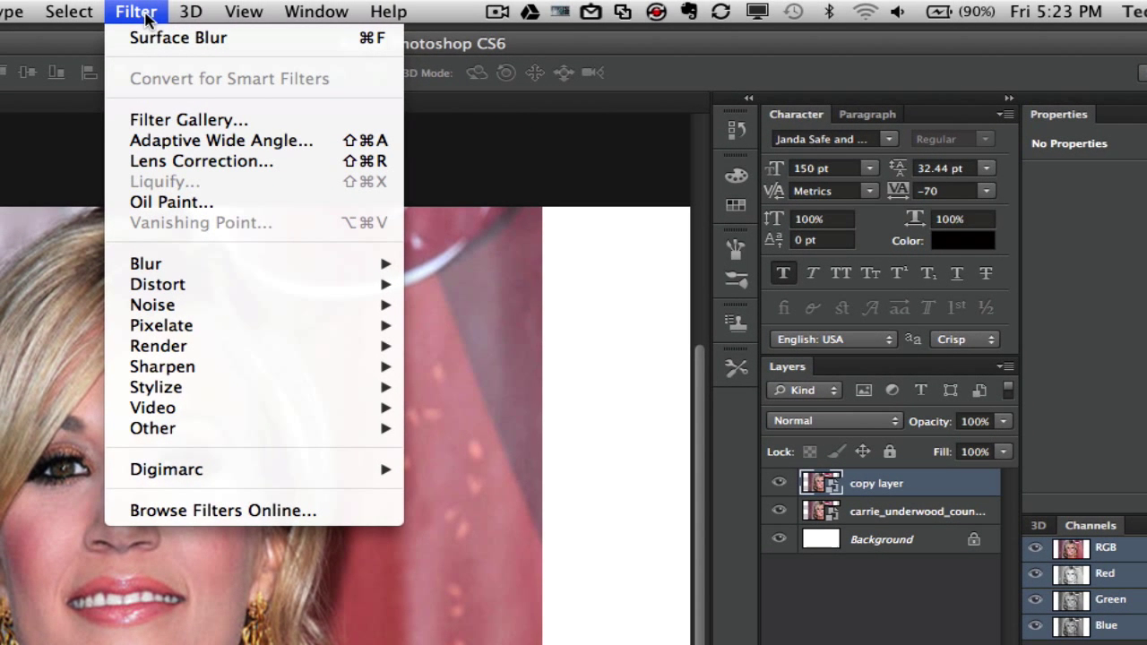
left_click(874, 492)
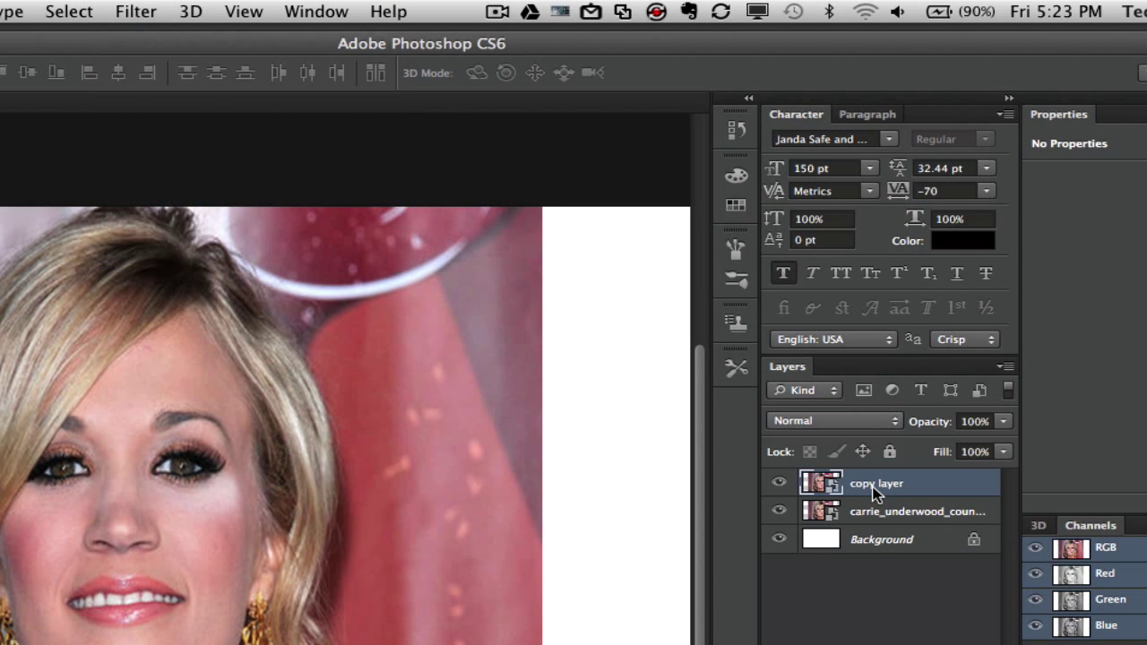
left_click(145, 7)
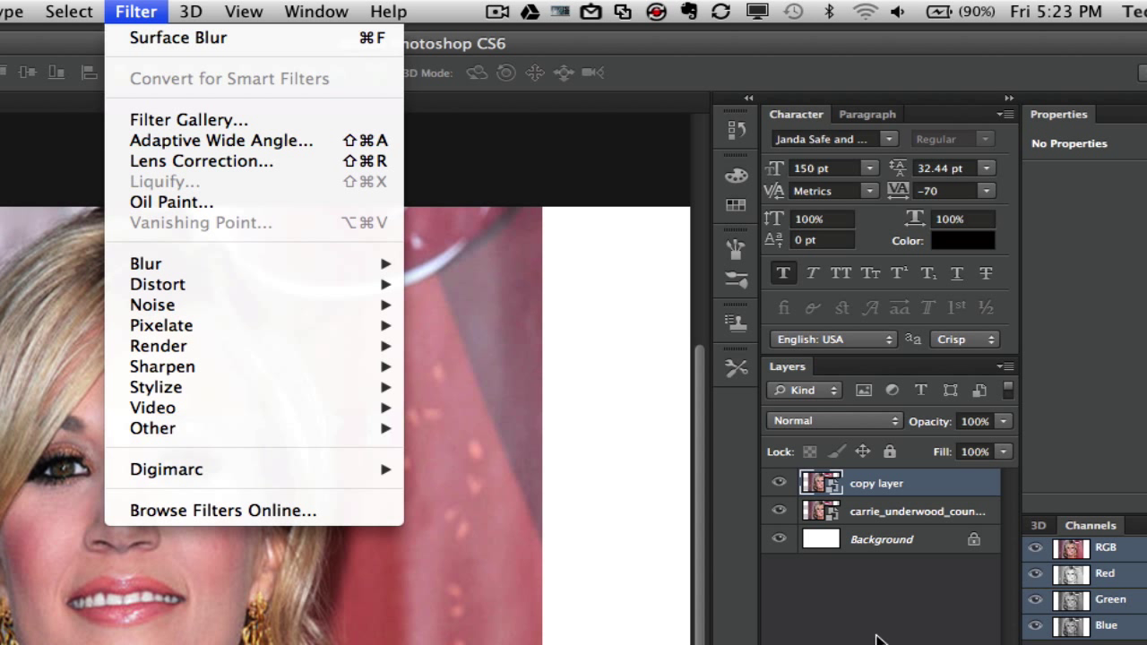
left_click(883, 638)
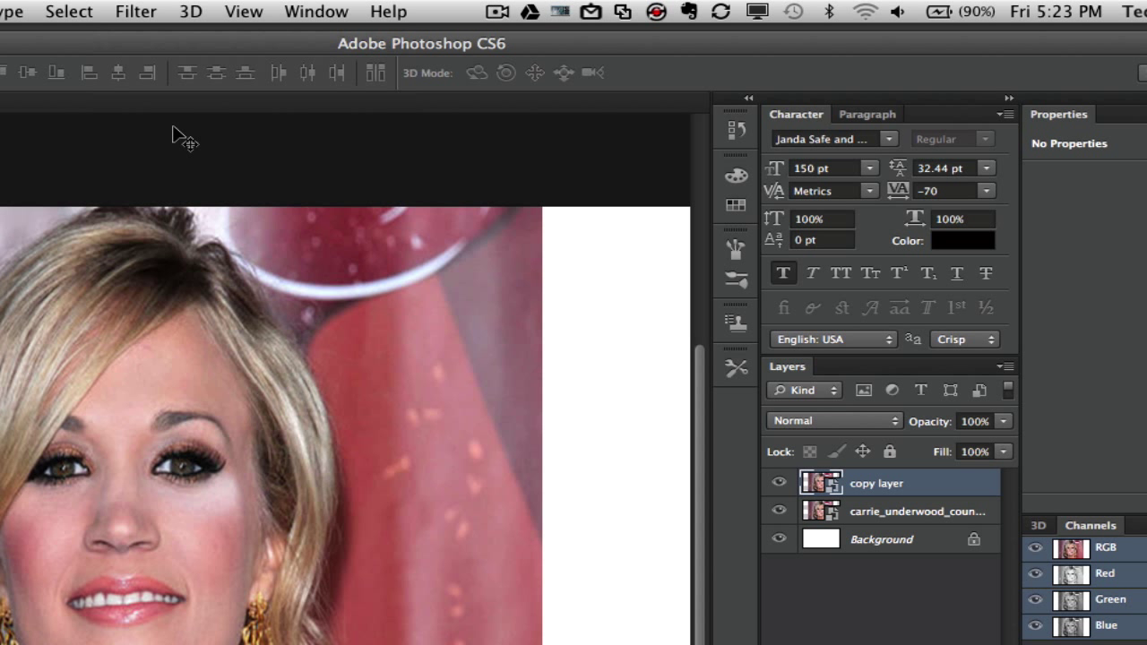
left_click(144, 15)
mouse_move(152, 265)
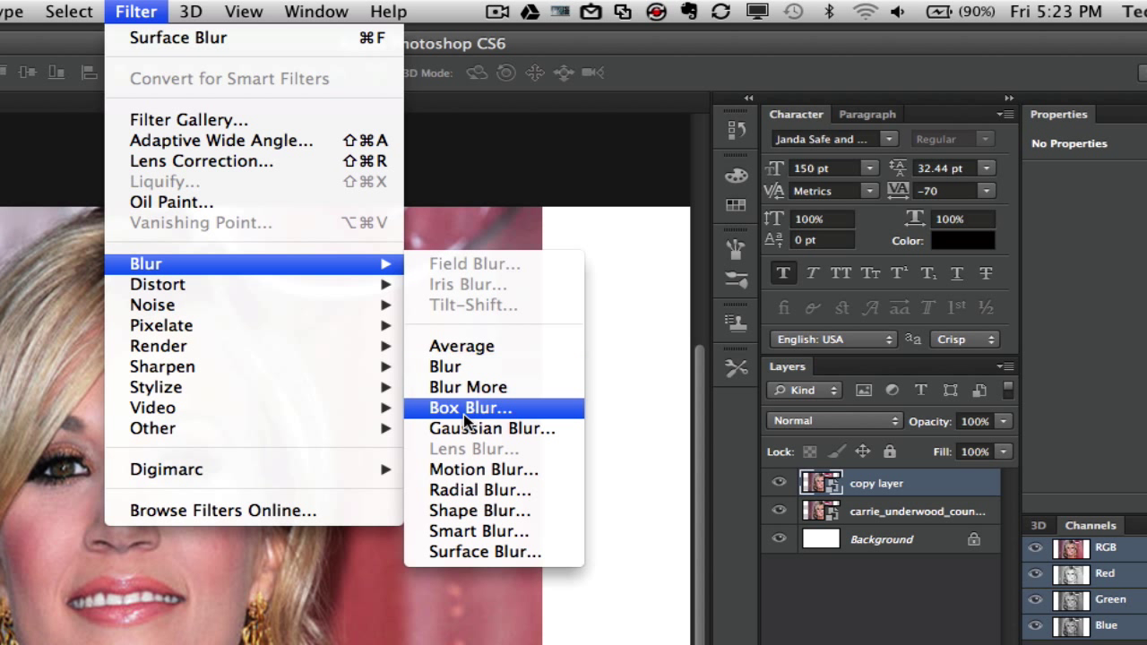
left_click(458, 553)
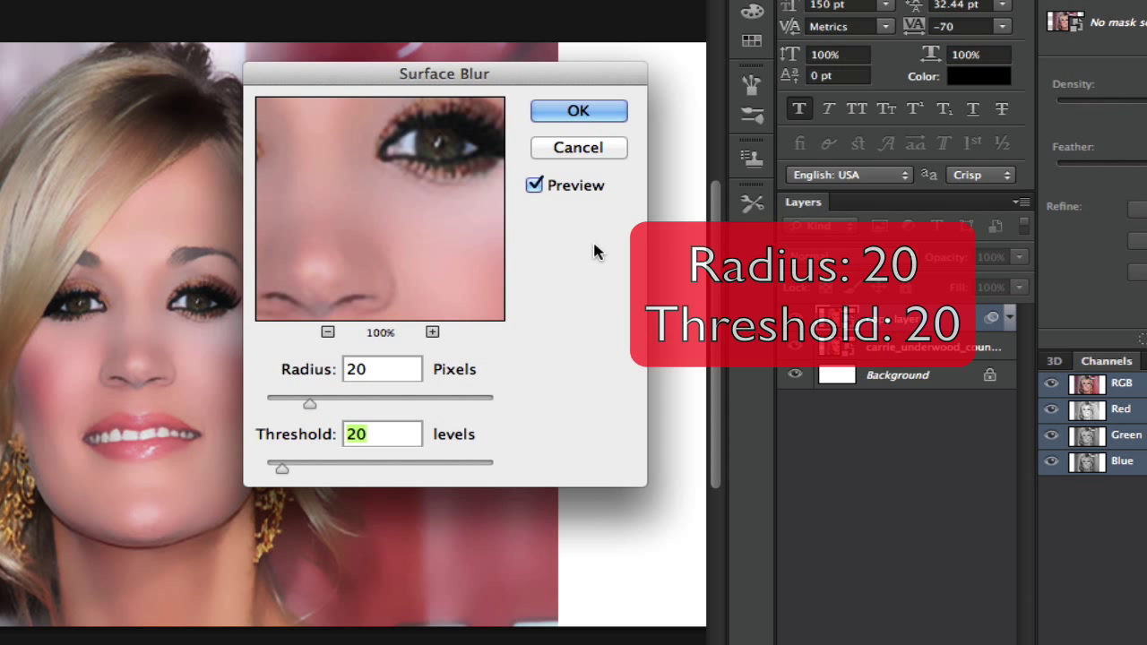
- Apply Surface Blur to copy layer at Radius 20 pixels and Threshold 20 levels
left_click(580, 115)
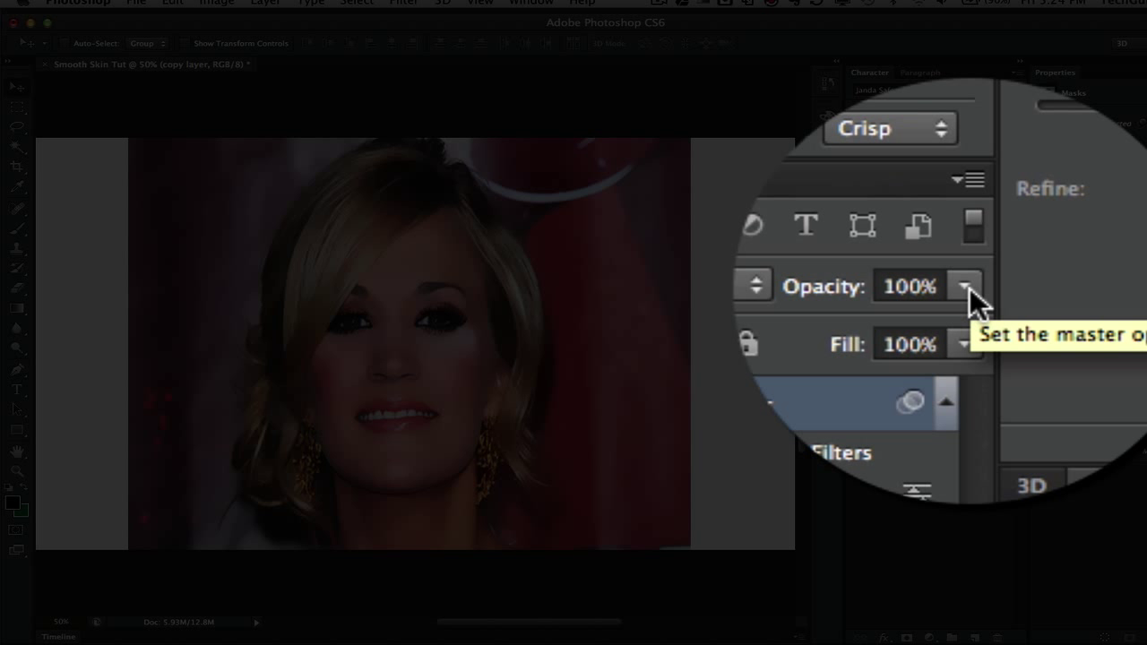
- Drop copy layer's opacity to about 78%, then deselect layers to view the blend
left_click(965, 286)
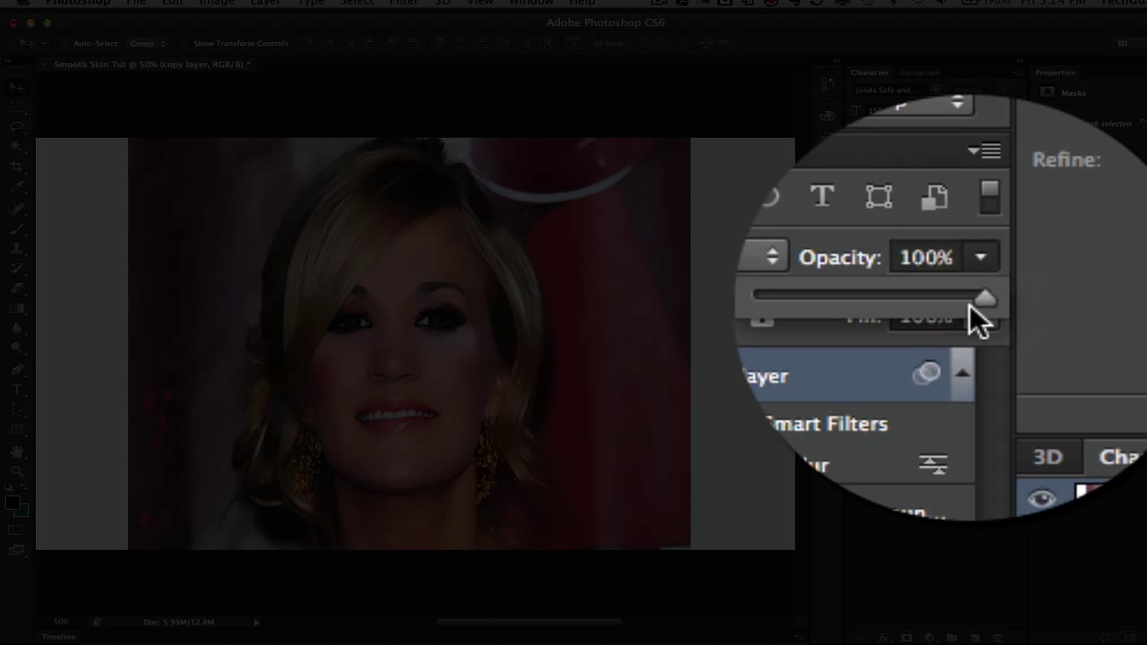
left_click_drag(969, 302, 1001, 310)
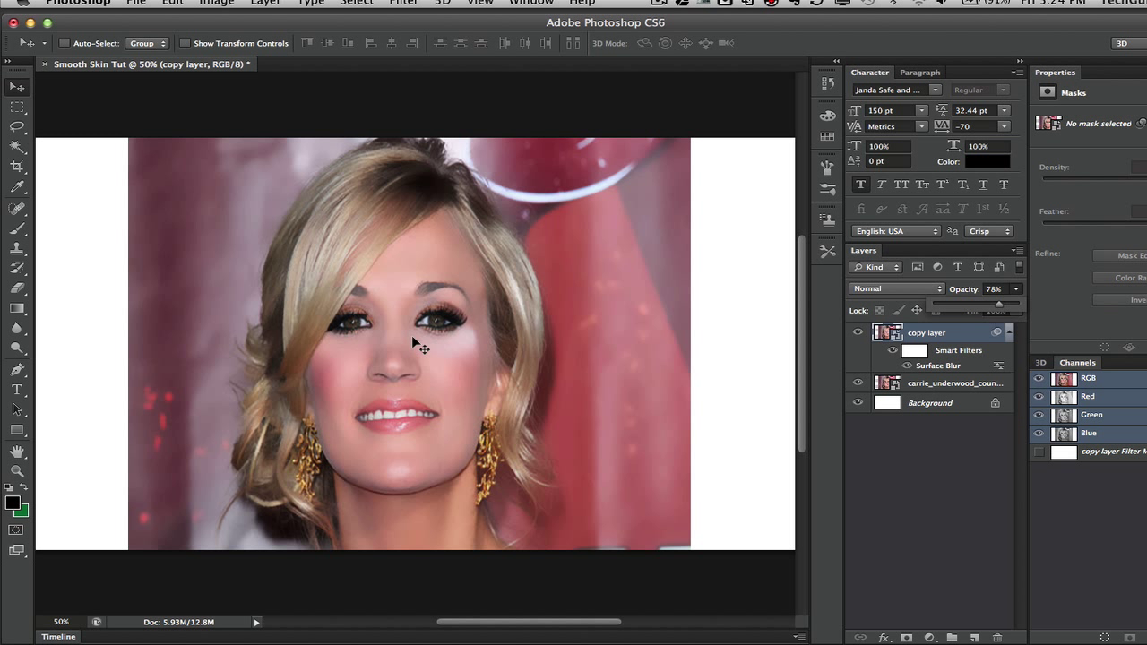
left_click(896, 469)
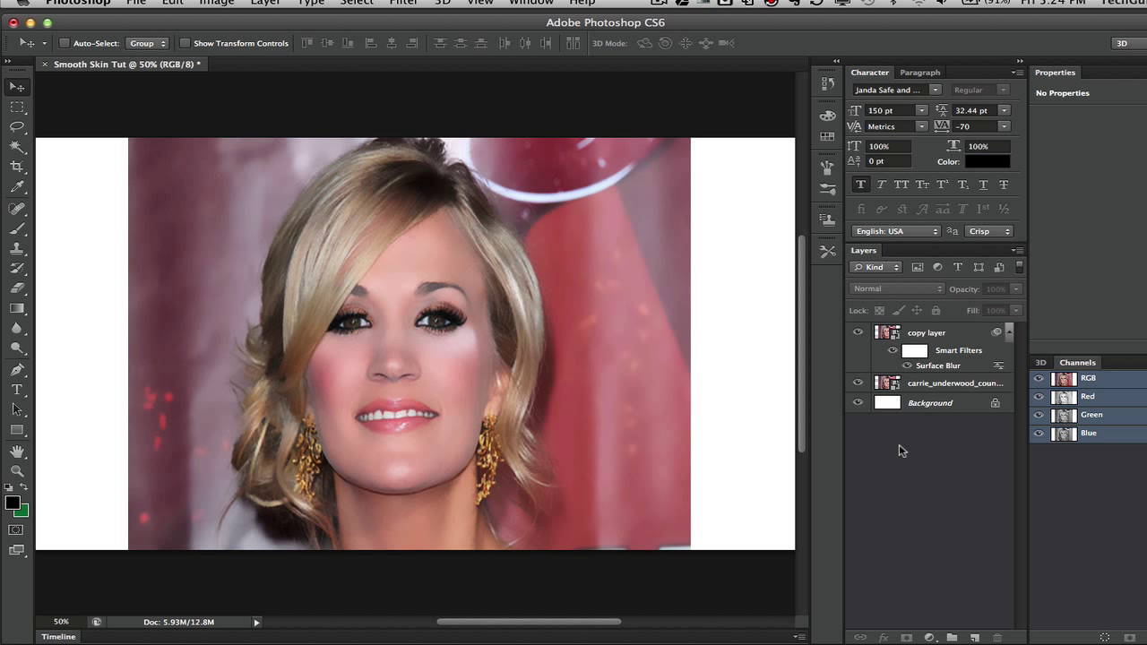
- Select copy layer and add a white layer mask to it
left_click(907, 333)
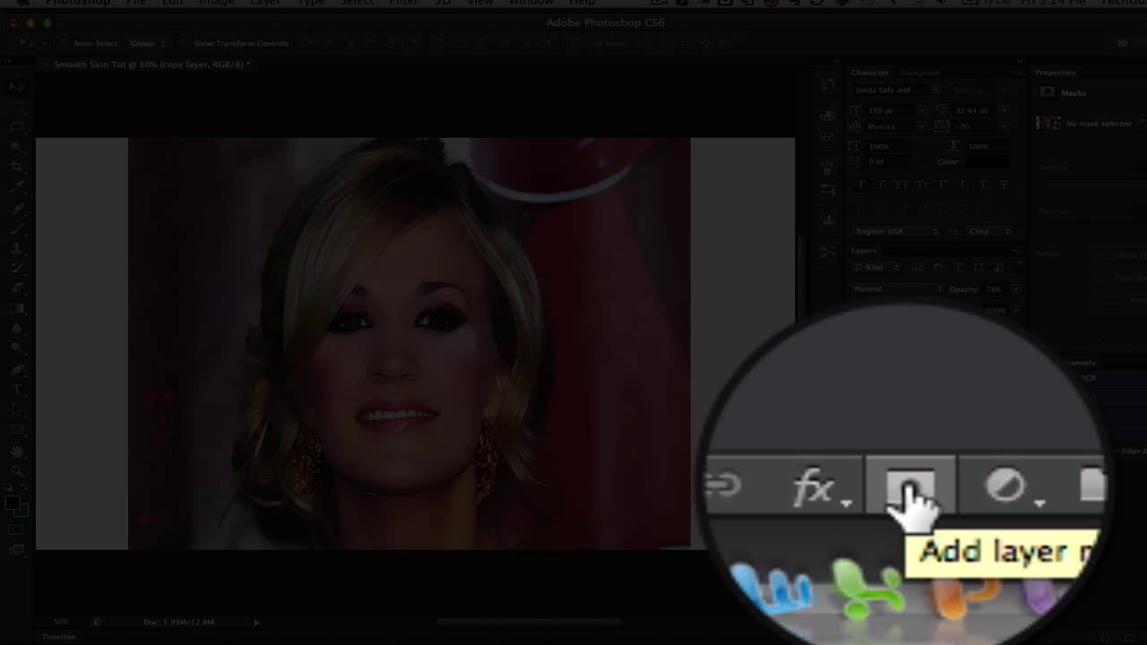
left_click(907, 637)
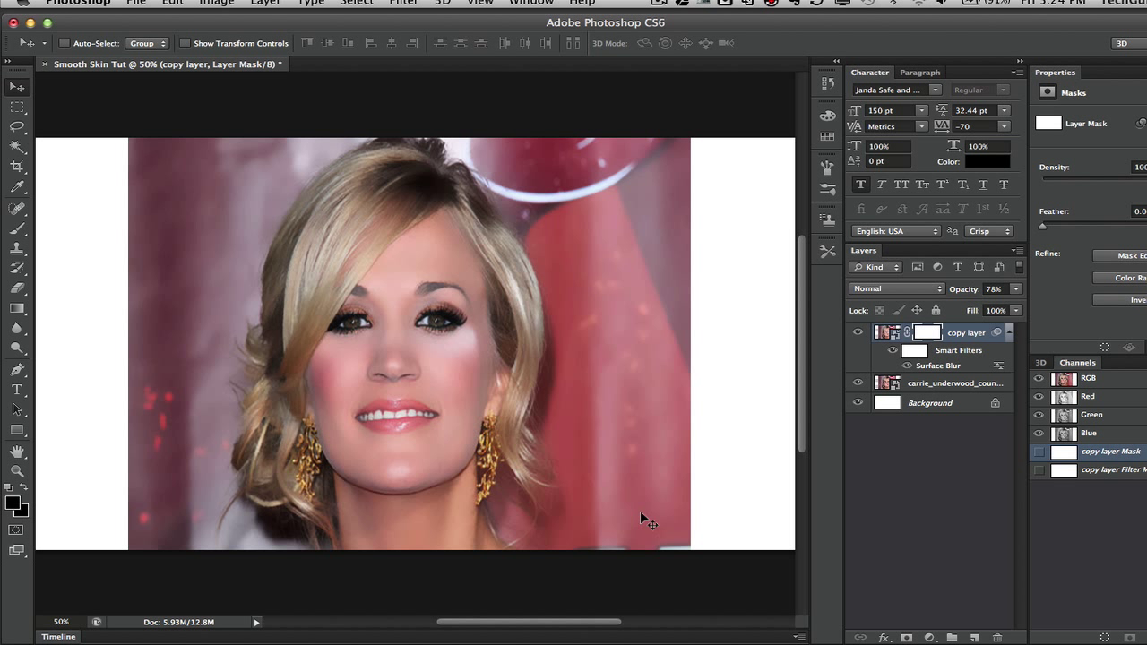
- With a 70 px brush, paint the mask over the lips to remove the blur
left_click(15, 231)
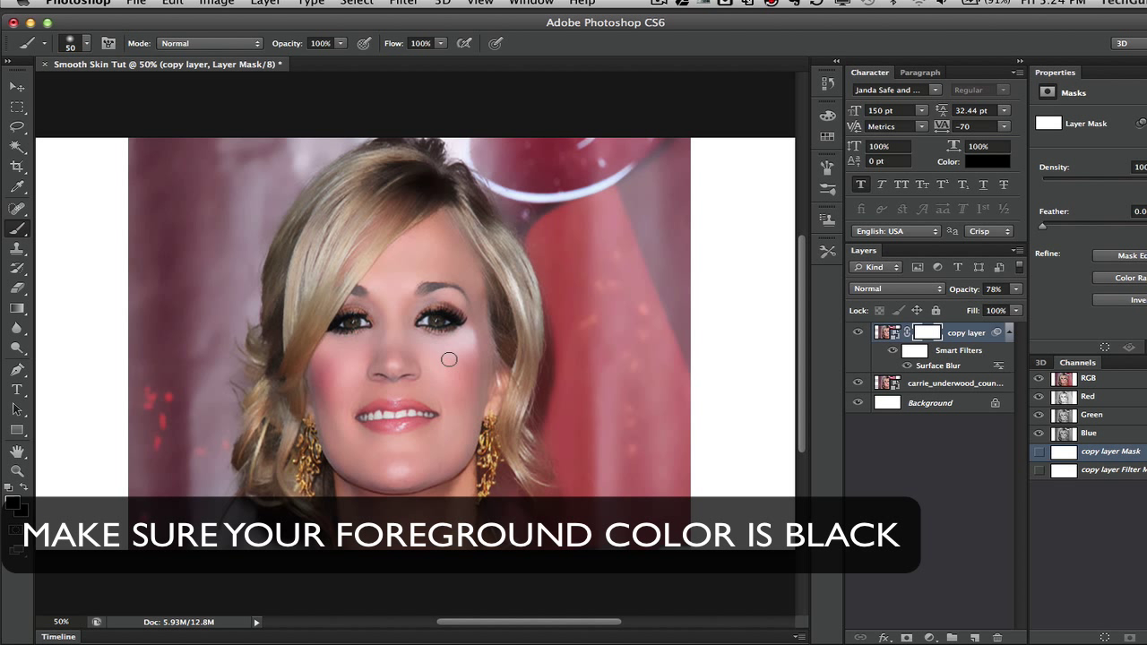
key("bracketright")
key("bracketright")
scroll(452, 363, "up", 1)
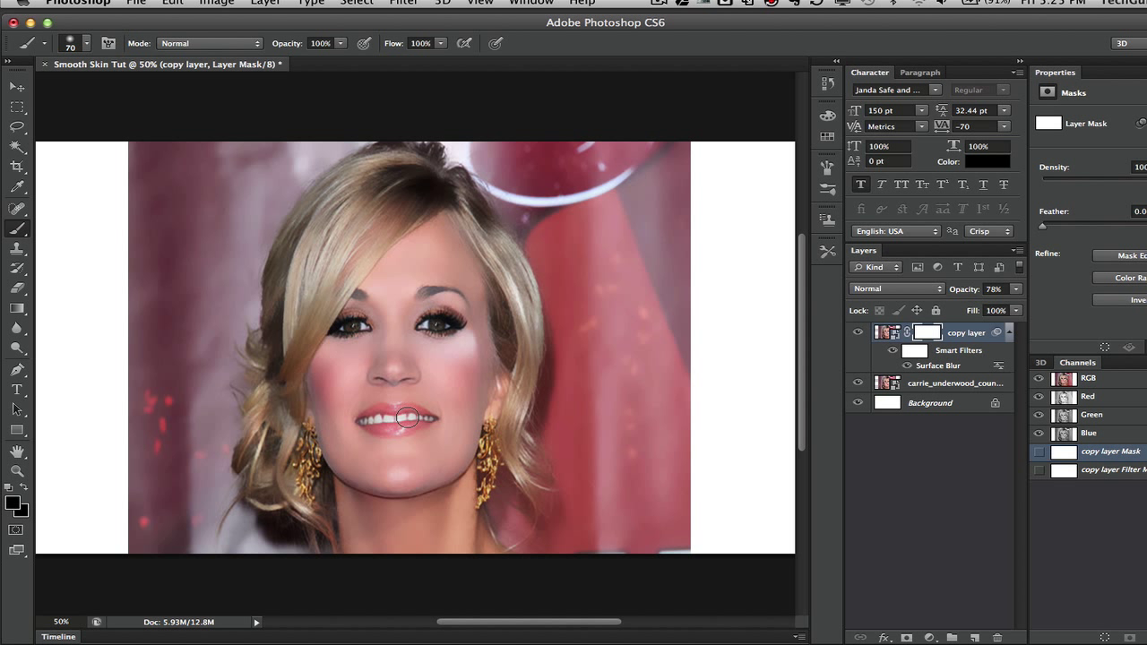
mouse_move(404, 413)
left_mouse_down()
mouse_move(368, 427)
mouse_move(437, 420)
mouse_move(412, 408)
mouse_move(369, 418)
mouse_move(371, 428)
mouse_move(410, 423)
left_mouse_up()
- Shrink the brush to 50 and paint the mask over the left and right eyes
key("bracketleft")
key("bracketleft")
mouse_move(357, 328)
left_mouse_down()
mouse_move(364, 322)
mouse_move(348, 315)
mouse_move(354, 325)
left_mouse_up()
mouse_move(443, 324)
left_mouse_down()
mouse_move(425, 326)
mouse_move(447, 327)
mouse_move(451, 315)
mouse_move(423, 321)
mouse_move(460, 341)
mouse_move(460, 321)
mouse_move(437, 311)
left_mouse_up()
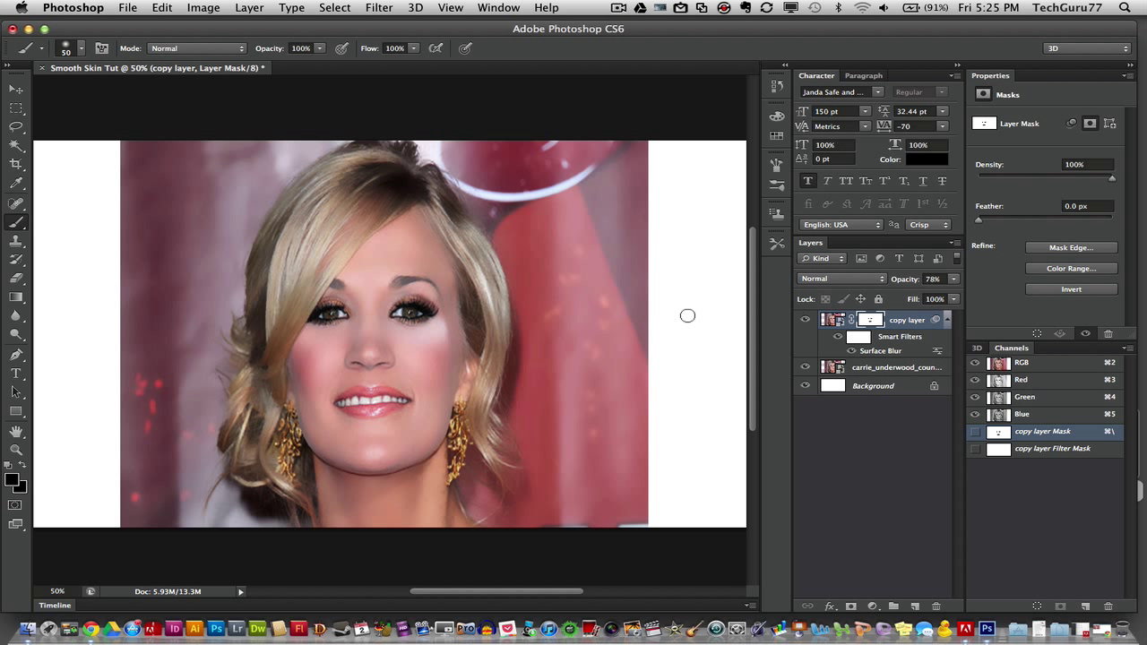
left_click(866, 475)
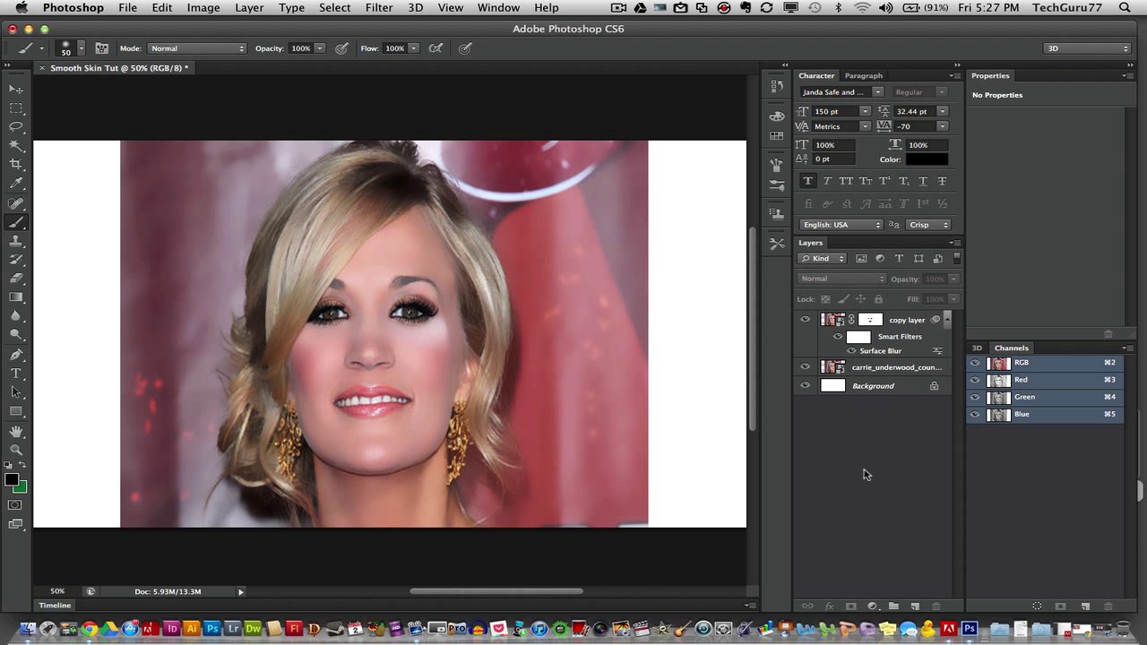